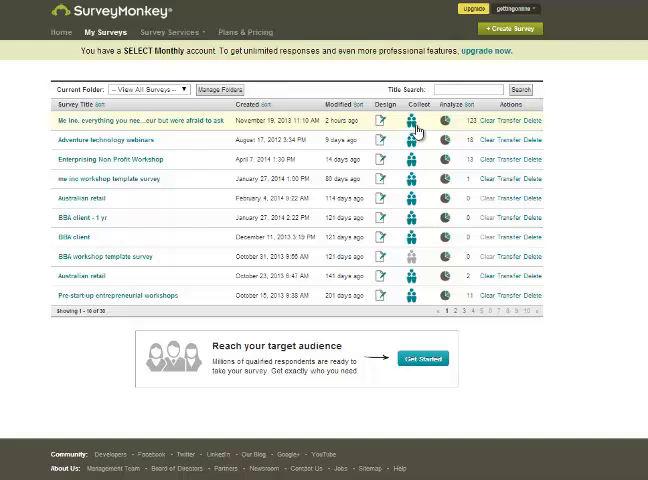
# Open the Me Inc. entrepreneur survey and view its Analyze Results summary for 123 respondents.
pyautogui.click(172, 128)
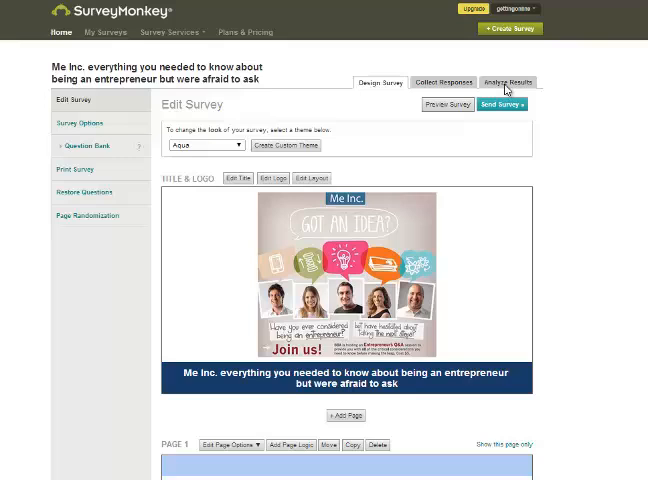
pyautogui.click(506, 86)
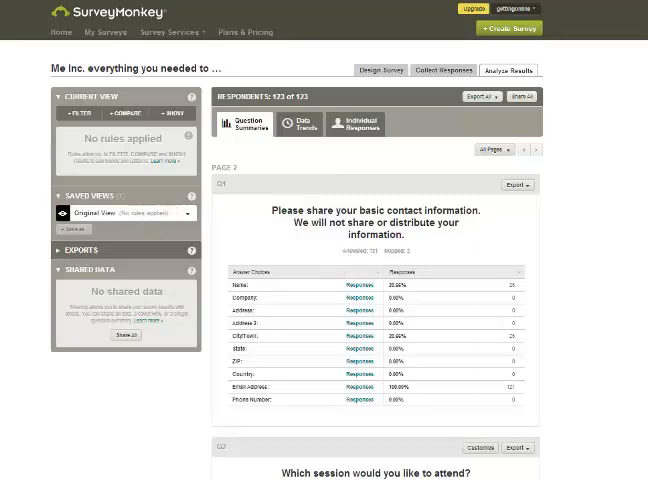
pyautogui.scroll(-2, 375, 300)
pyautogui.scroll(-1, 375, 300)
pyautogui.scroll(-2, 375, 300)
pyautogui.scroll(-1, 300, 200)
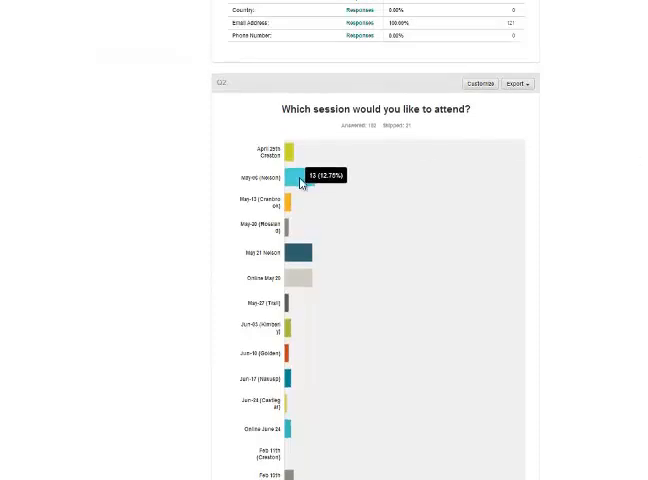
pyautogui.moveTo(297, 253)
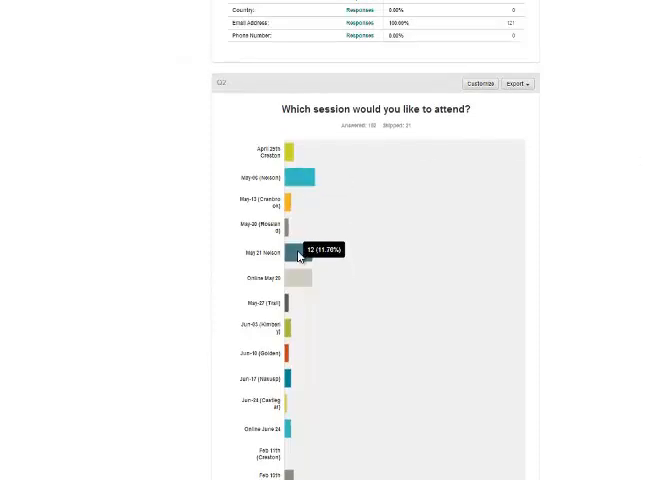
pyautogui.scroll(1, 375, 240)
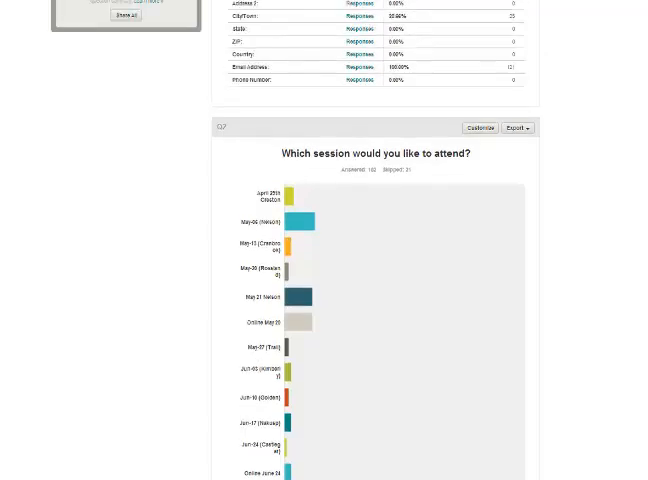
pyautogui.scroll(4, 375, 240)
pyautogui.scroll(2, 375, 240)
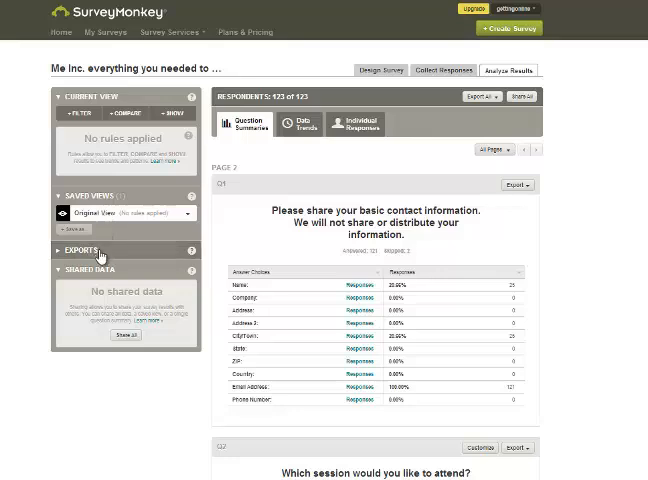
# Expand the exports list and begin a new export of all responses data.
pyautogui.click(100, 253)
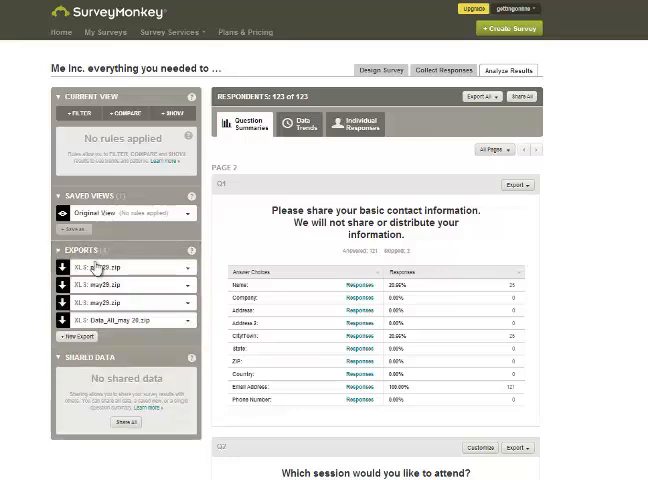
pyautogui.click(83, 342)
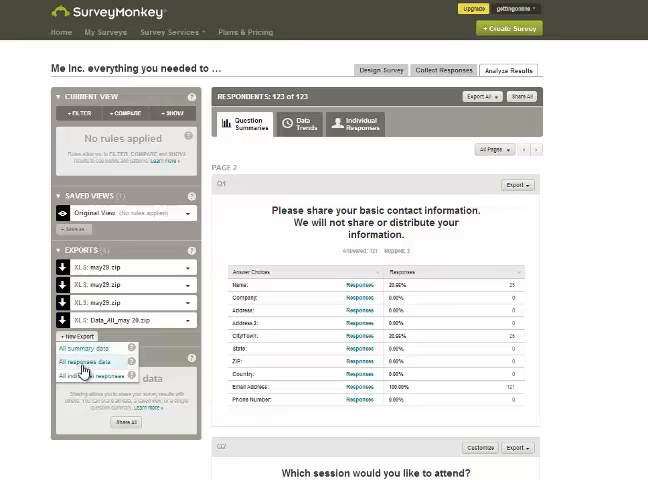
pyautogui.click(84, 362)
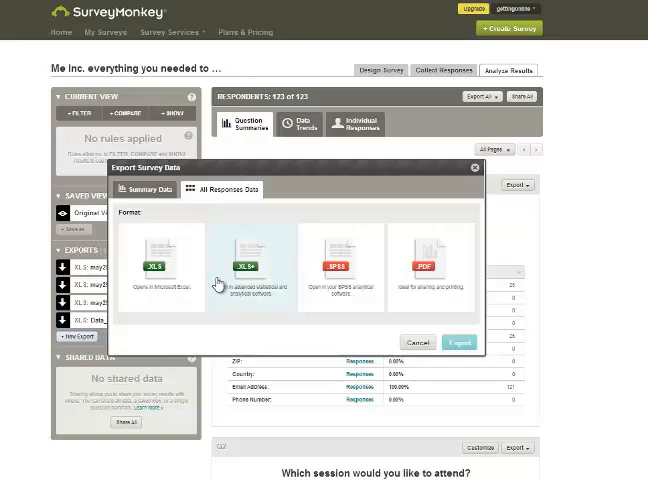
# Export all responses in XLS format under the file name meincmay29.zip.
pyautogui.click(171, 278)
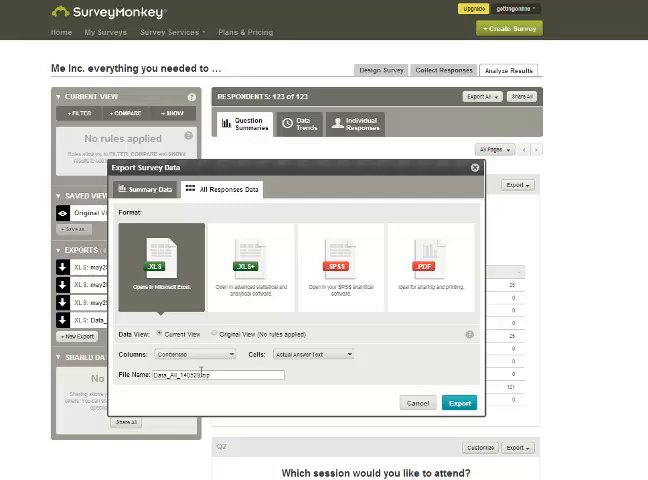
pyautogui.moveTo(203, 374); pyautogui.dragTo(147, 379)
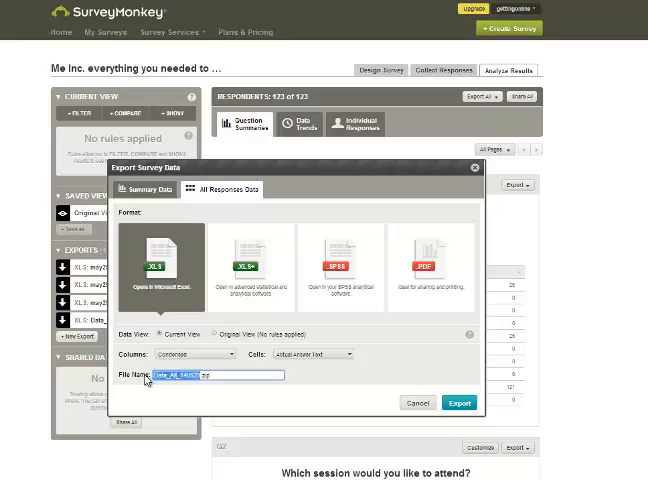
pyautogui.write('may')
pyautogui.press('BackSpace')
pyautogui.press('BackSpace')
pyautogui.write('einc')
pyautogui.write('may')
pyautogui.write('29')
pyautogui.click(456, 406)
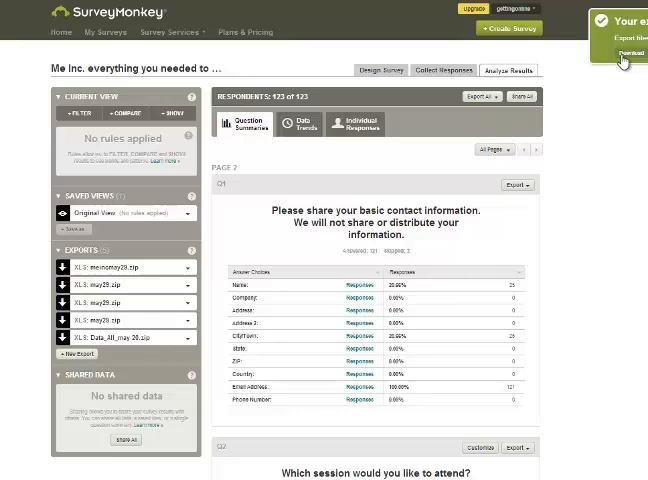
# Download the finished export and open the Excel folder inside may29 in File Explorer.
pyautogui.click(623, 60)
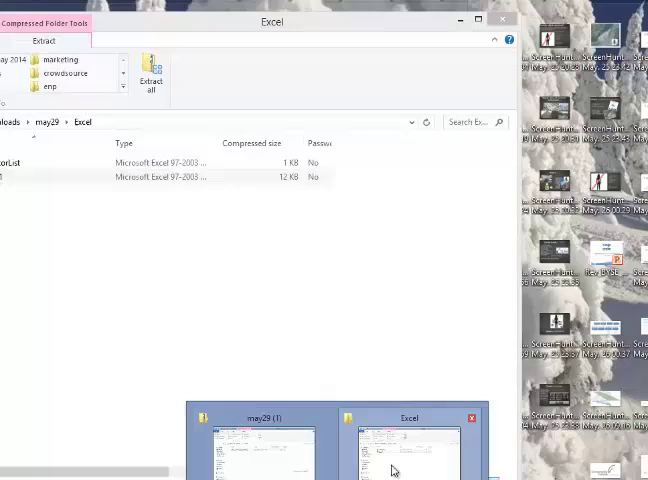
pyautogui.click(392, 470)
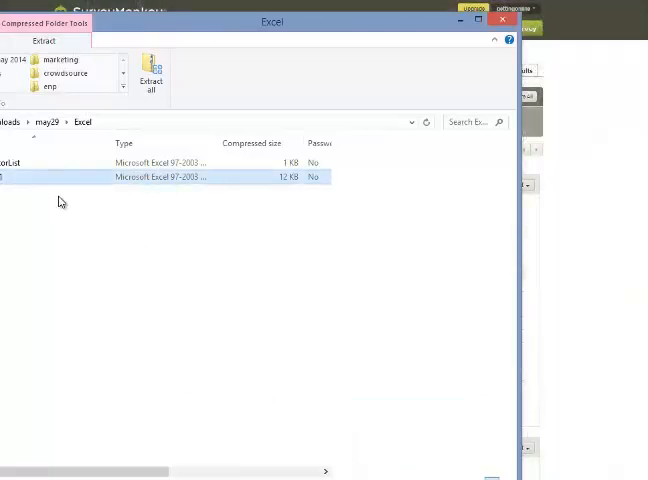
pyautogui.moveTo(317, 30); pyautogui.dragTo(352, 22)
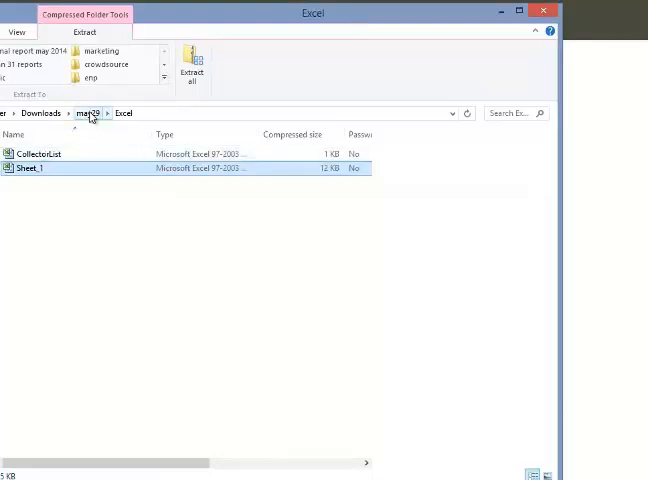
pyautogui.click(89, 114)
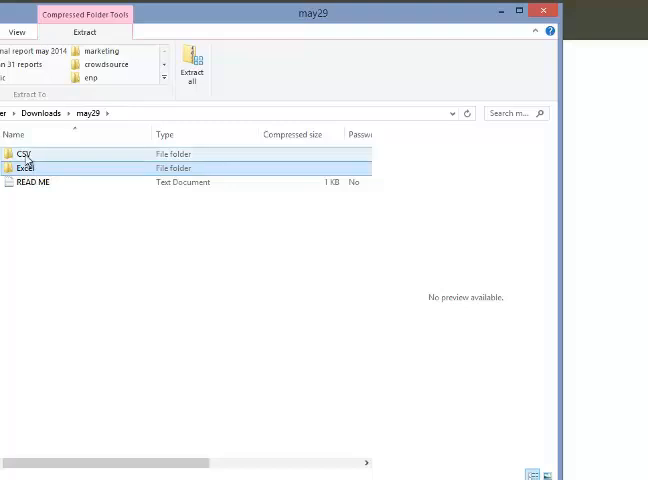
pyautogui.doubleClick(30, 170)
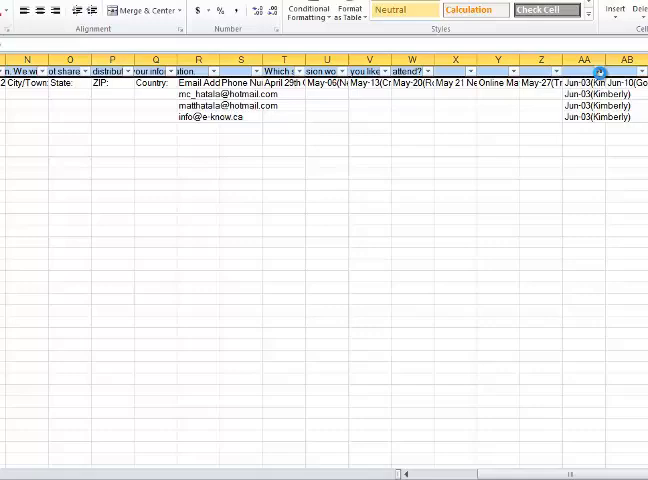
# Reset column AA's filter to (Select All) and remove the header-row filters.
pyautogui.click(599, 71)
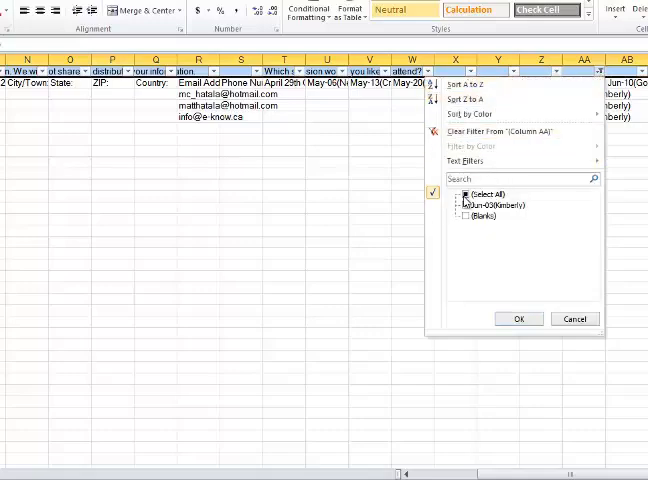
pyautogui.click(465, 194)
pyautogui.click(502, 374)
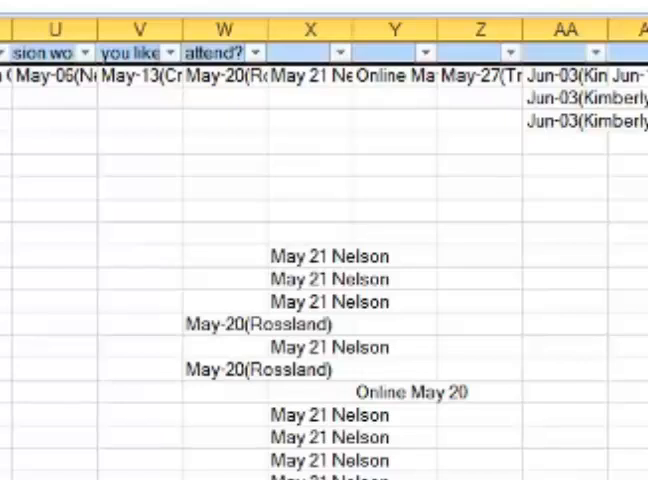
pyautogui.hotkey('ctrl', 'shift', 'l')
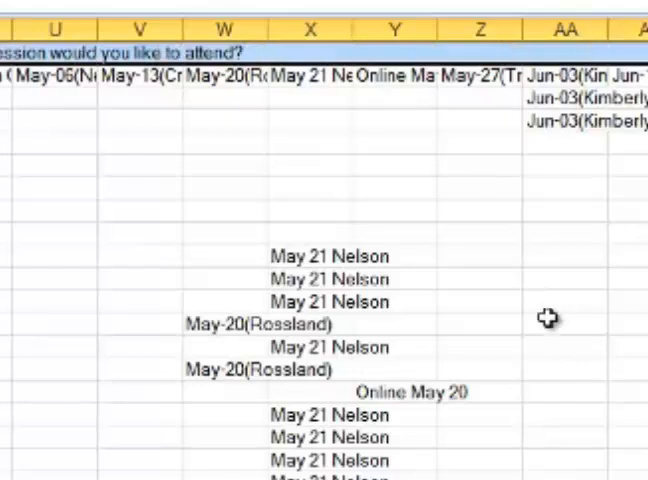
pyautogui.click(547, 320)
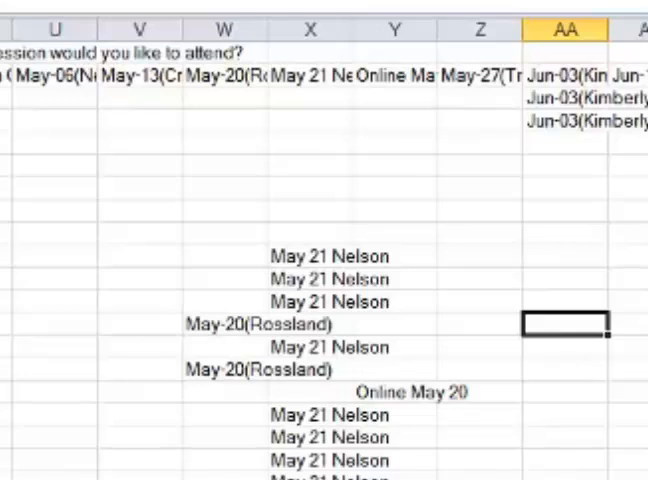
# Select the whole sheet, clear the selection, then select a single full row.
pyautogui.hotkey('ctrl', 'a')
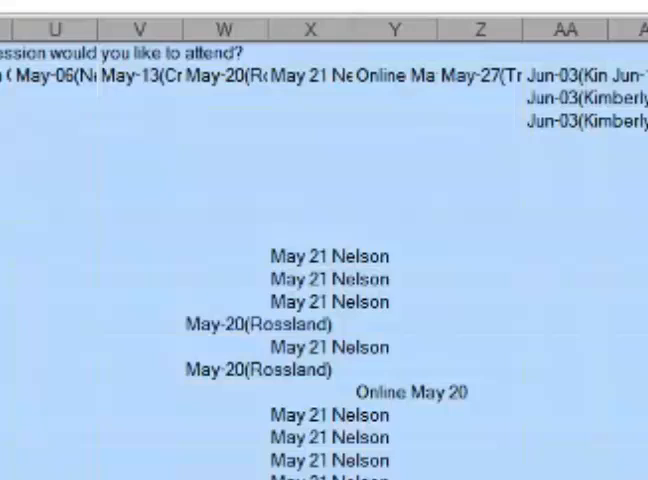
pyautogui.press('Down')
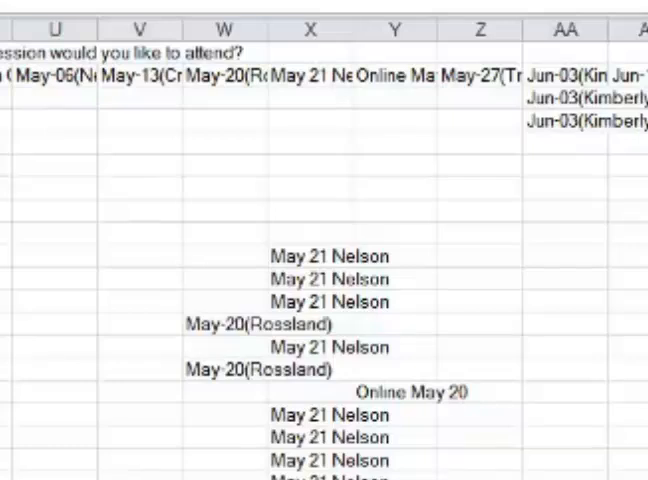
pyautogui.hotkey('shift', 'space')
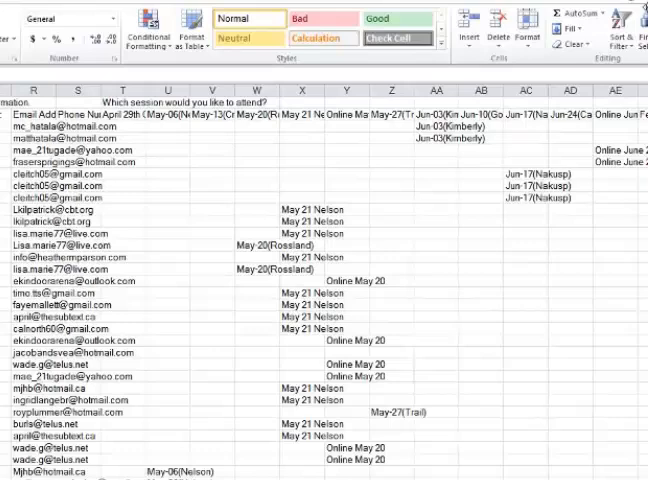
# Select the header row and enable Filter from Sort & Filter on the Home ribbon.
pyautogui.hotkey('ctrl', 'shift', 'l')
pyautogui.click(622, 38)
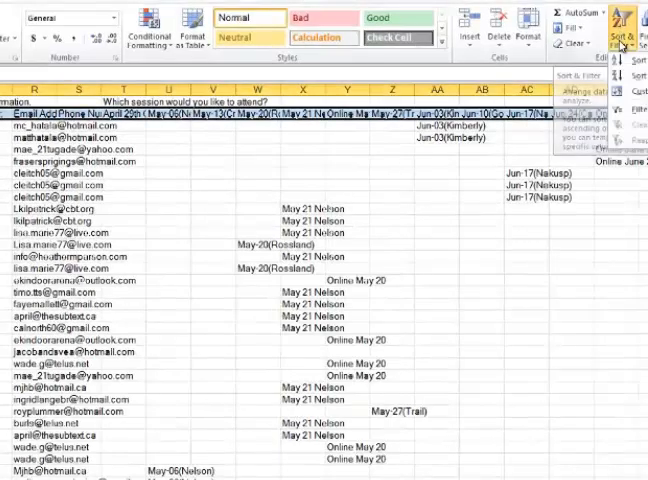
pyautogui.click(633, 112)
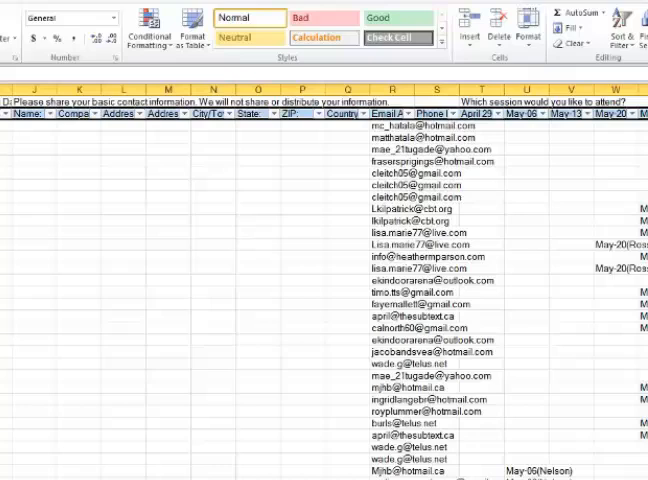
pyautogui.hscroll(8, 324, 300)
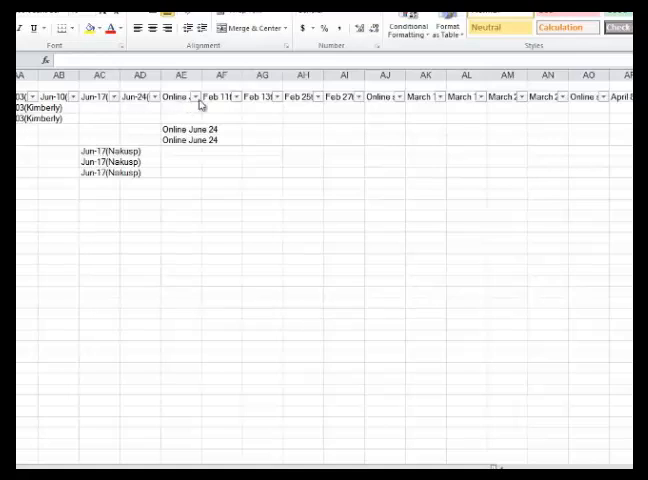
# Filter column AE to show only the Online June 24 registrants.
pyautogui.hotkey('shift', 'space')
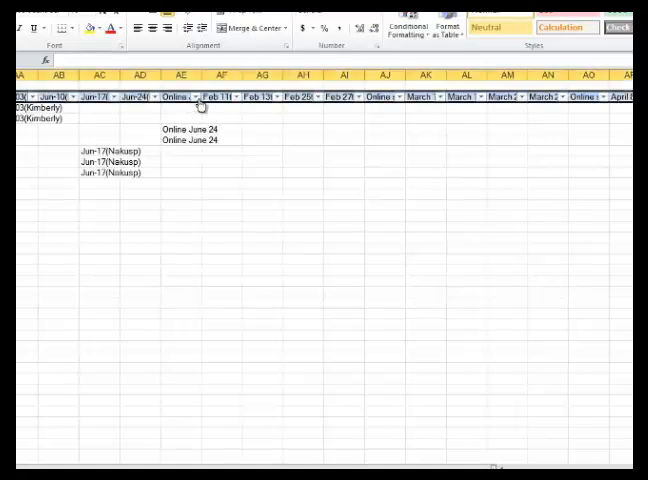
pyautogui.click(195, 97)
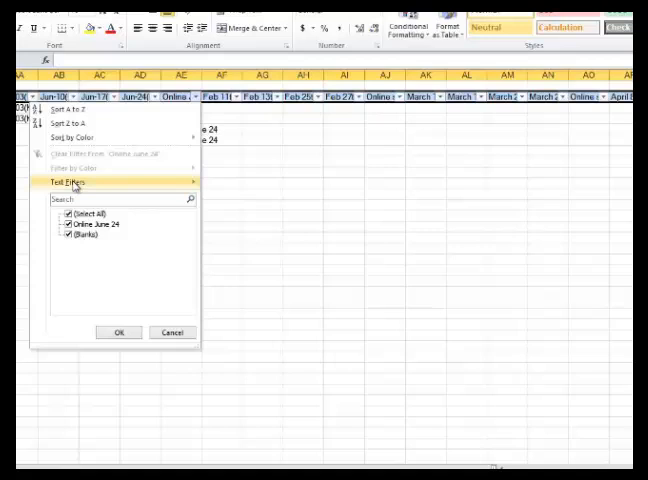
pyautogui.click(68, 214)
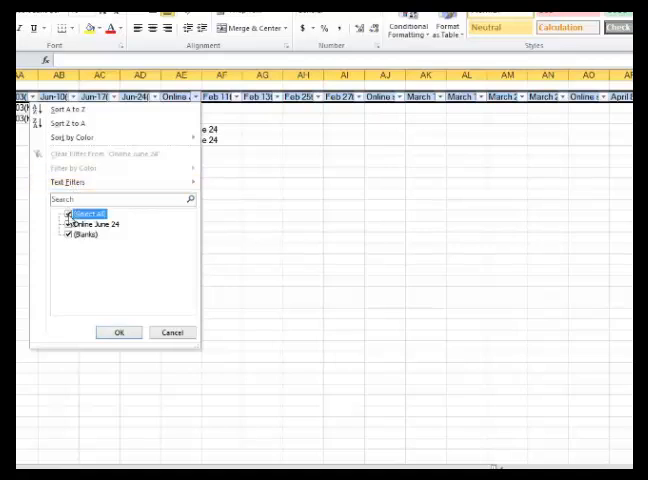
pyautogui.click(68, 224)
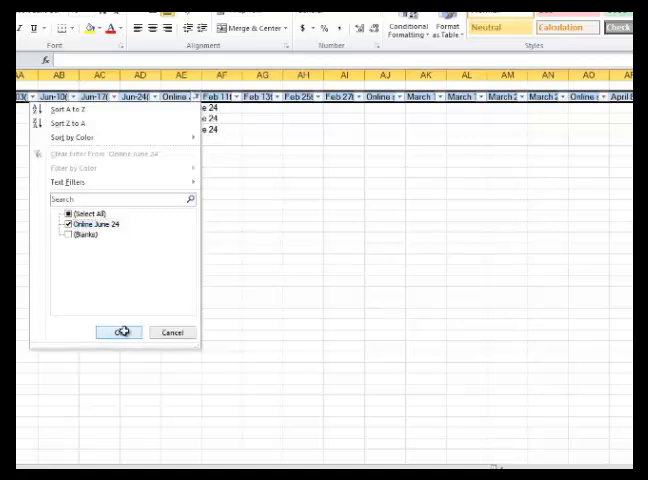
pyautogui.click(122, 333)
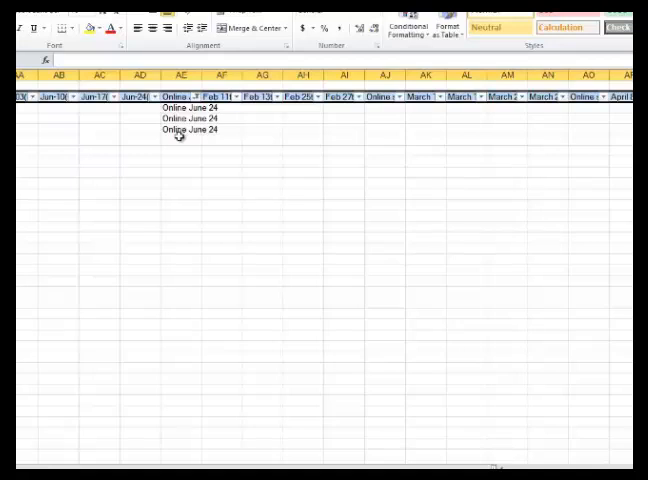
# Select the three Online June 24 cells in column AE and copy them.
pyautogui.moveTo(179, 136); pyautogui.dragTo(171, 107)
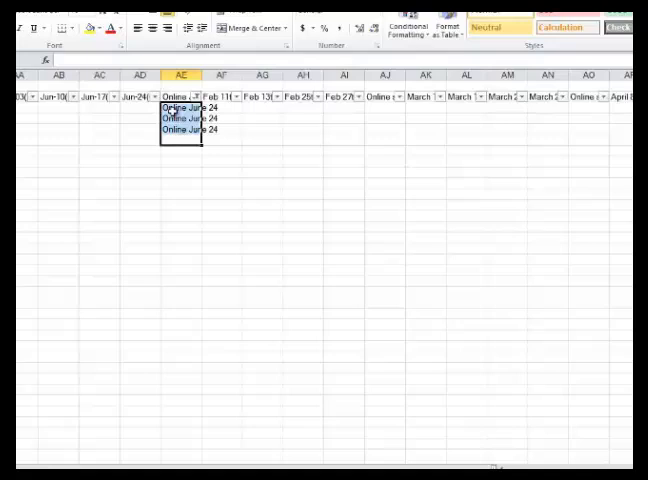
pyautogui.rightClick(175, 119)
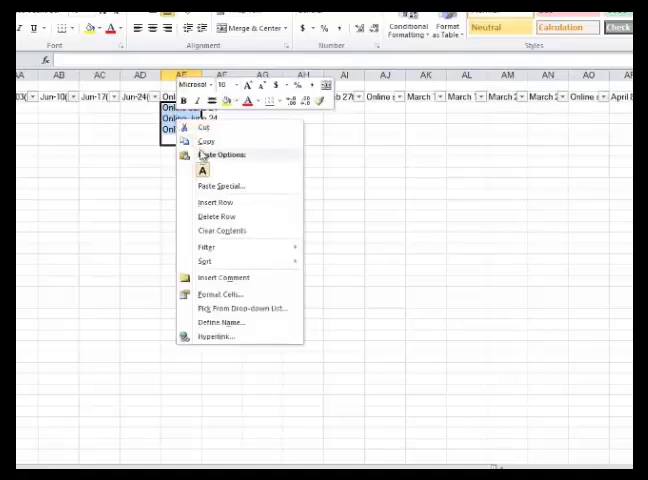
pyautogui.click(196, 141)
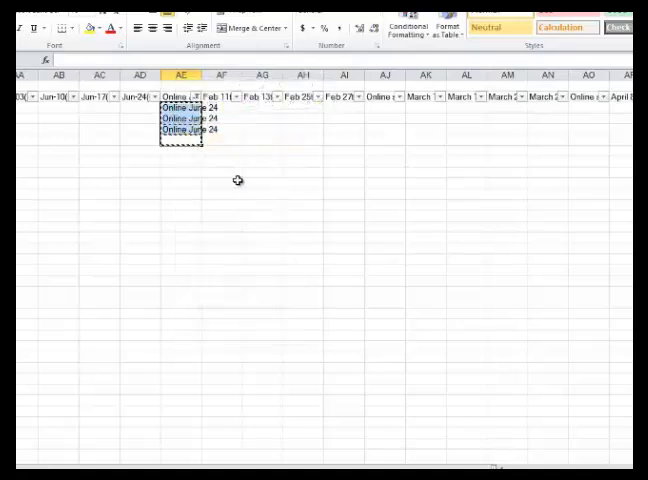